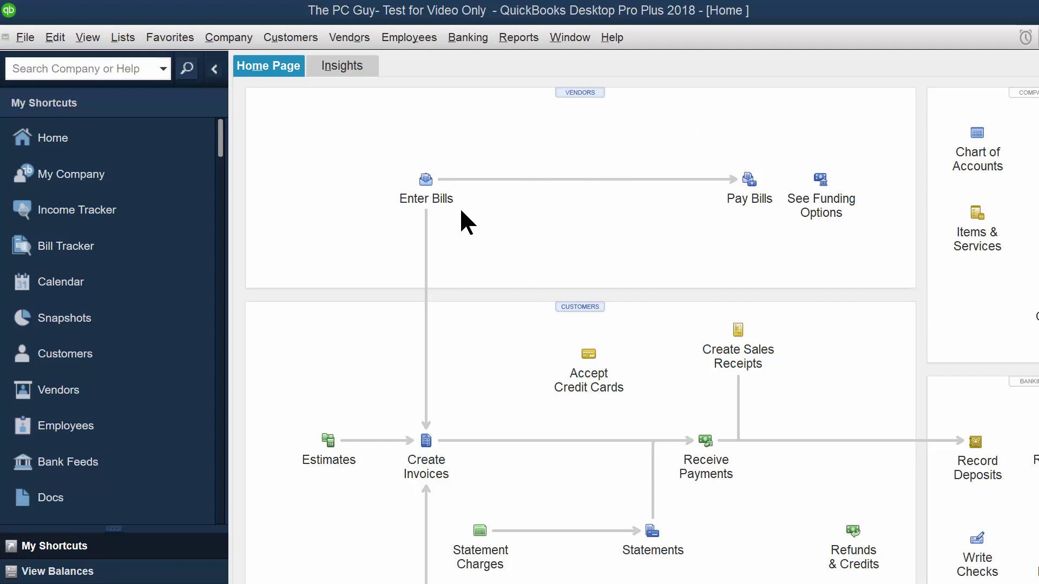
Open a blank Enter Bills form dated 03/11/2018, due 03/21/2018, after checking the vendor list.
{"action": "left_click", "coordinate": [360, 39]}
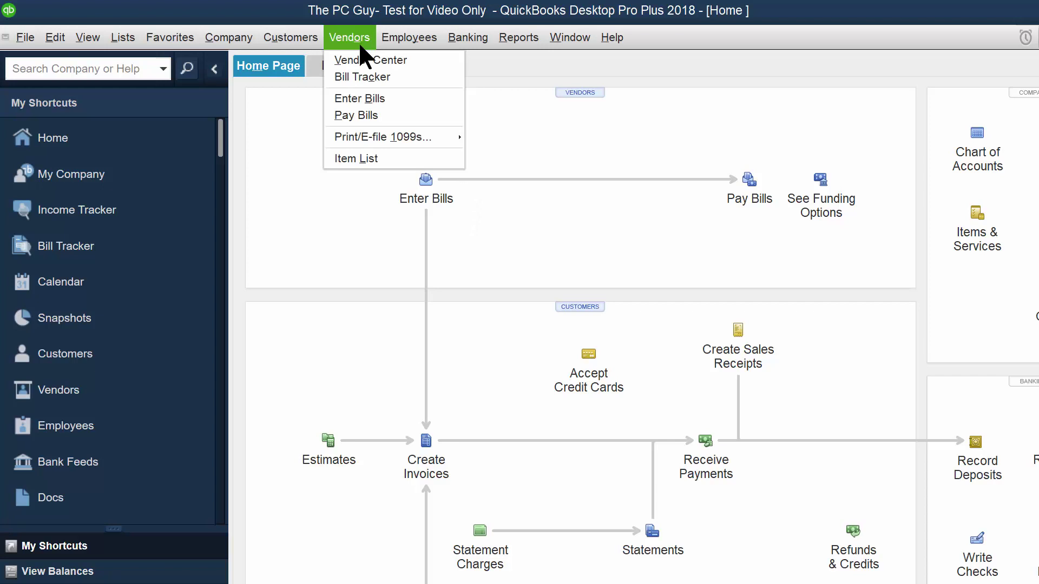
{"action": "left_click", "coordinate": [308, 218]}
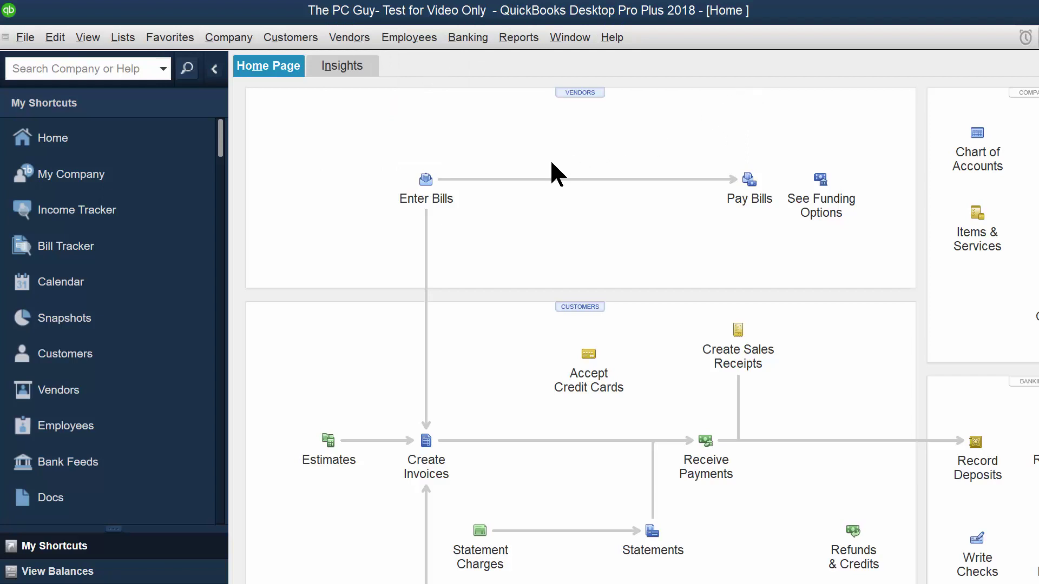
{"action": "left_click", "coordinate": [426, 183]}
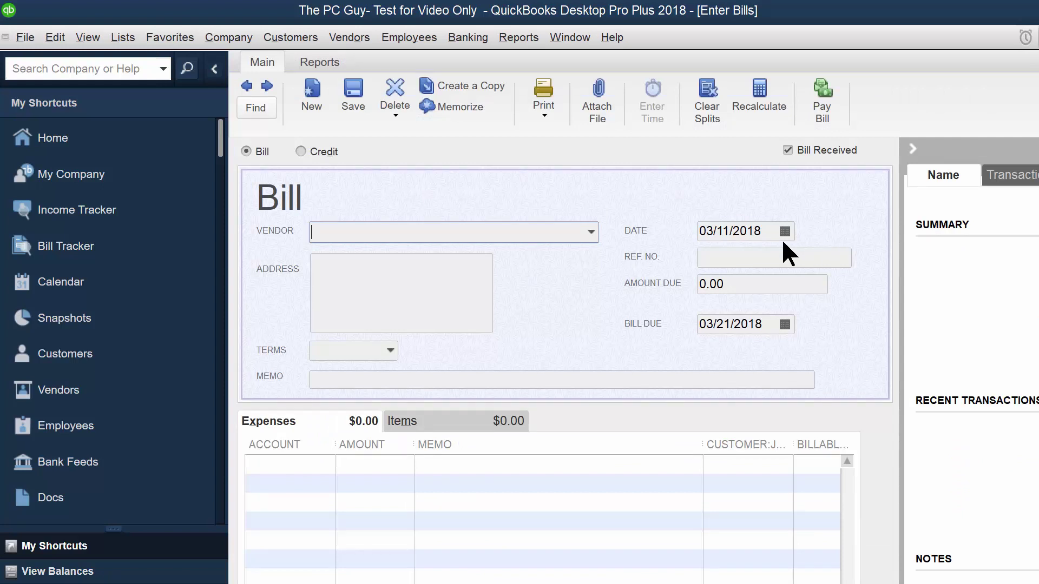
{"action": "left_click", "coordinate": [591, 232]}
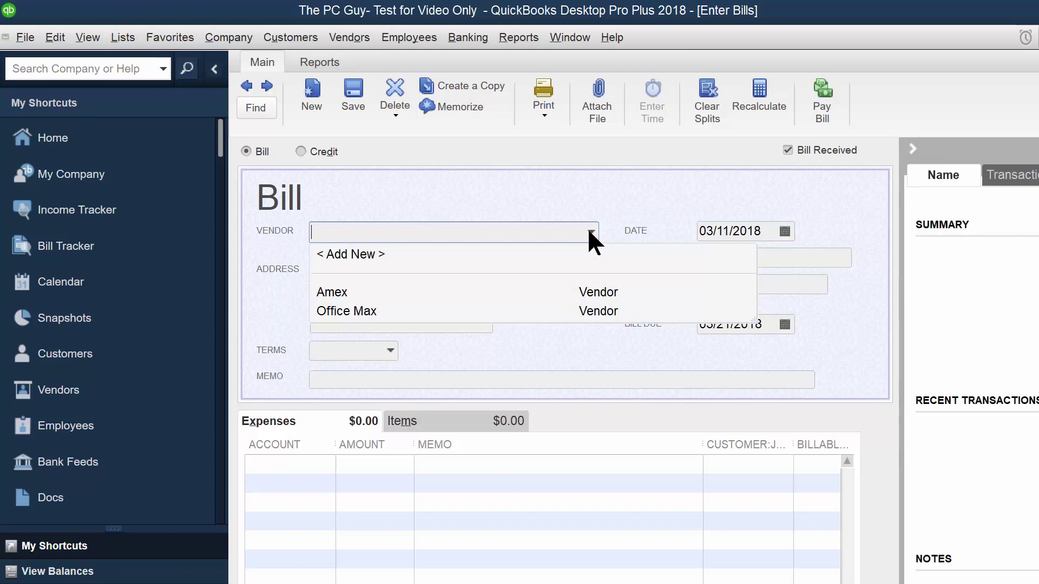
{"action": "left_click", "coordinate": [567, 193]}
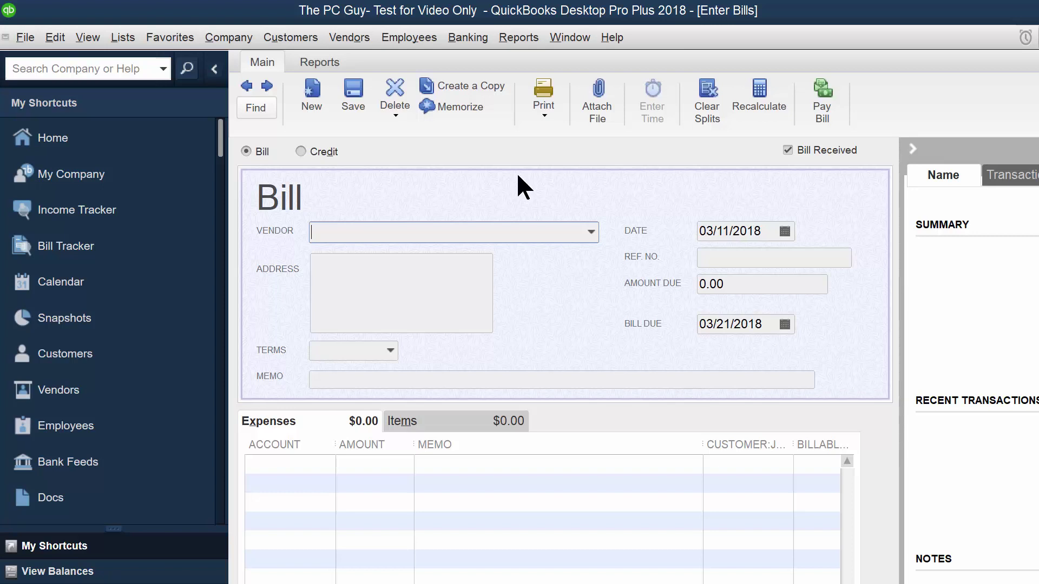
Quick-add PECO as the bill's vendor and enter 100.00 due, keeping the 03/21/2018 due date.
{"action": "type", "text": "PECO"}
{"action": "left_click", "coordinate": [758, 256]}
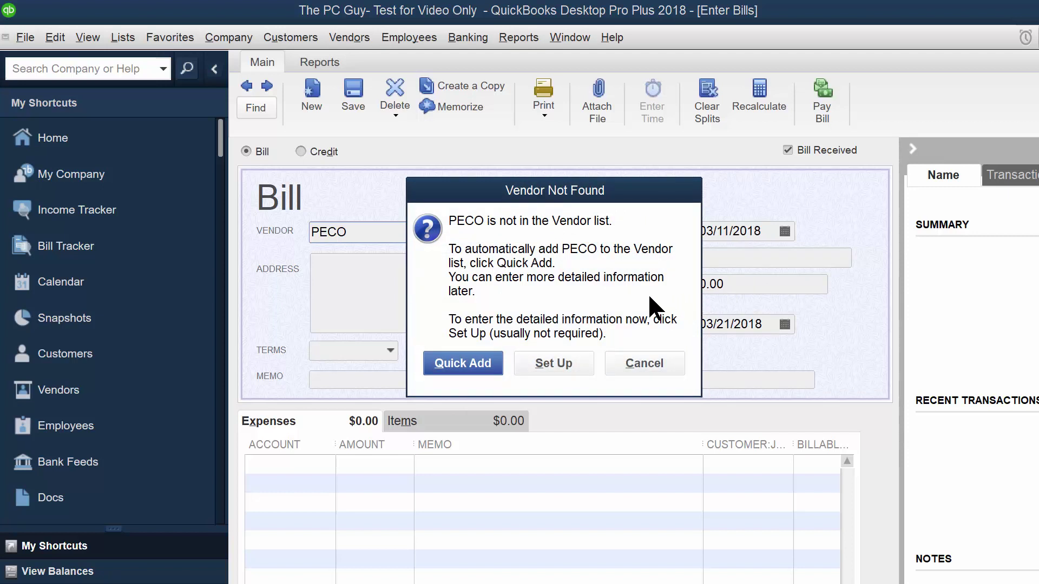
{"action": "left_click", "coordinate": [477, 372]}
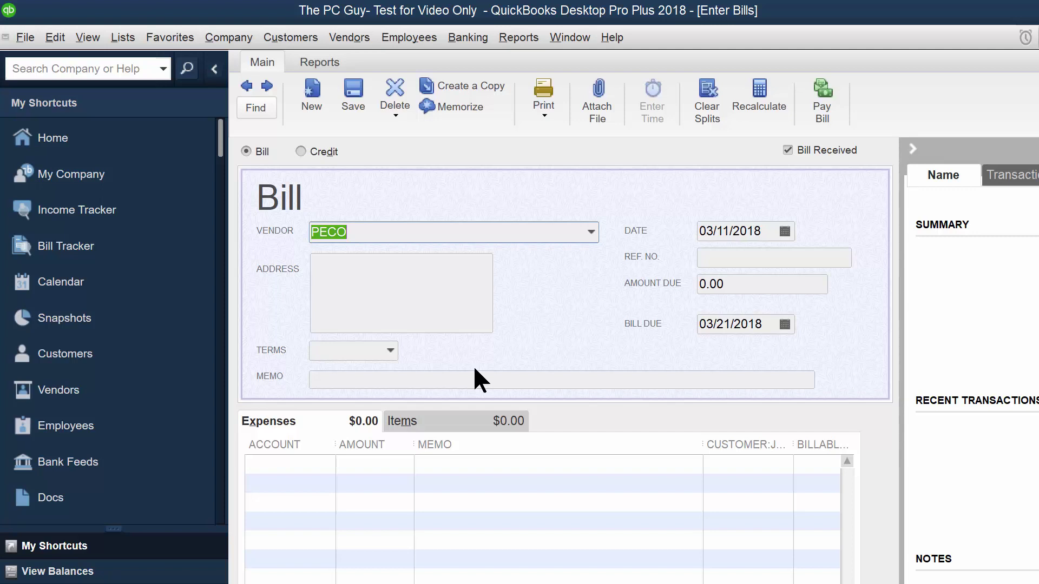
{"action": "key", "text": "Tab"}
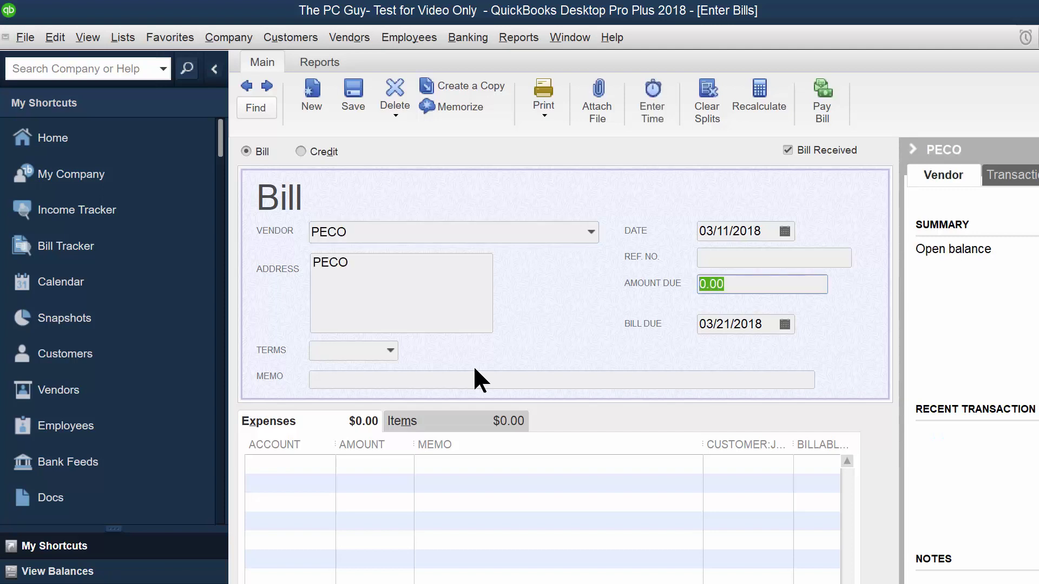
{"action": "type", "text": "100"}
{"action": "key", "text": "Tab"}
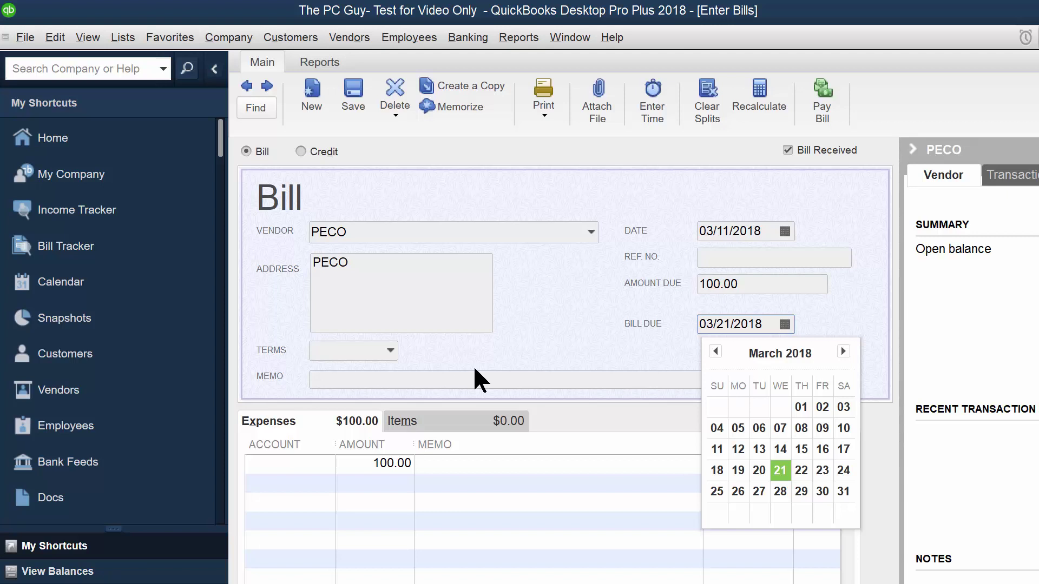
{"action": "key", "text": "Escape"}
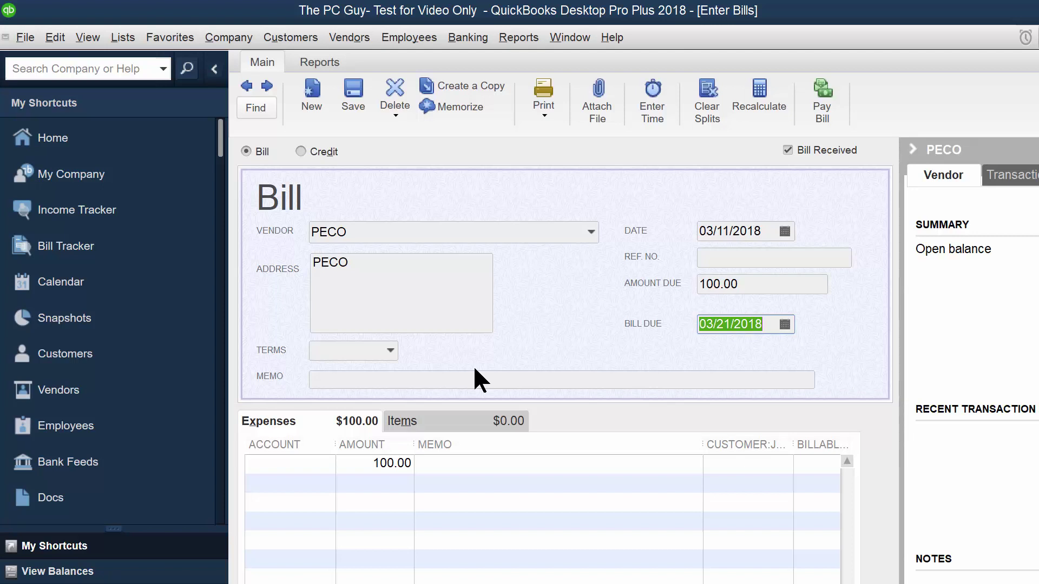
Assign the PECO bill's $100.00 expense line to Utilities, no customer, and Save & Close.
{"action": "key", "text": "Tab"}
{"action": "key", "text": "Tab"}
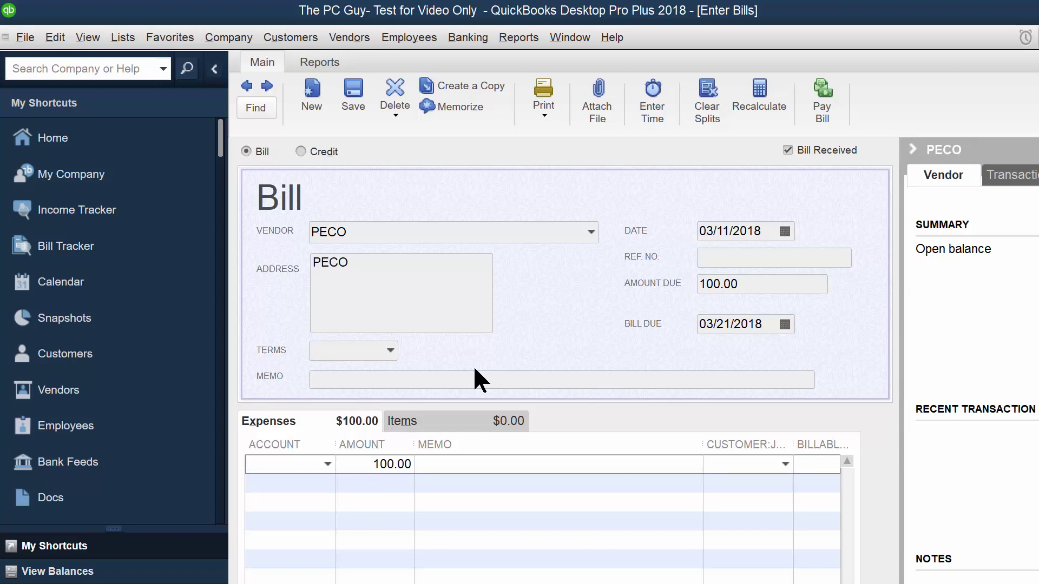
{"action": "key", "text": "alt+Down"}
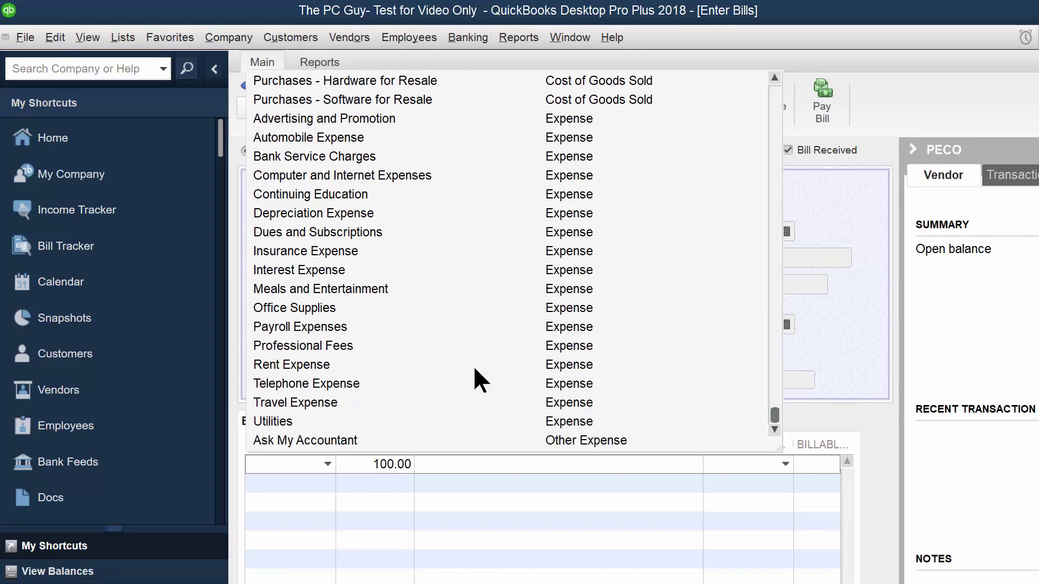
{"action": "type", "text": "u"}
{"action": "key", "text": "Tab"}
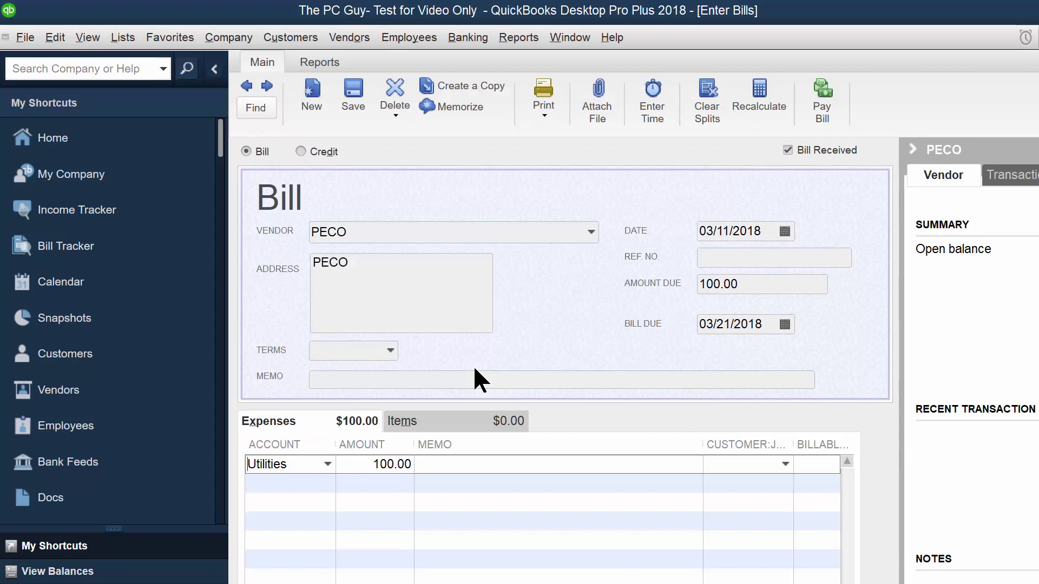
{"action": "key", "text": "alt+Down"}
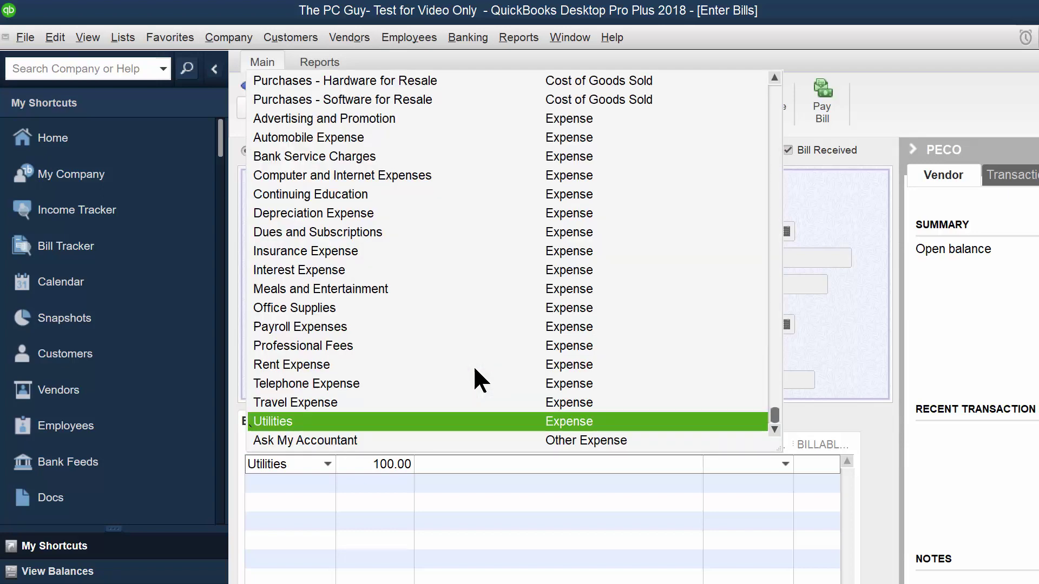
{"action": "key", "text": "Escape"}
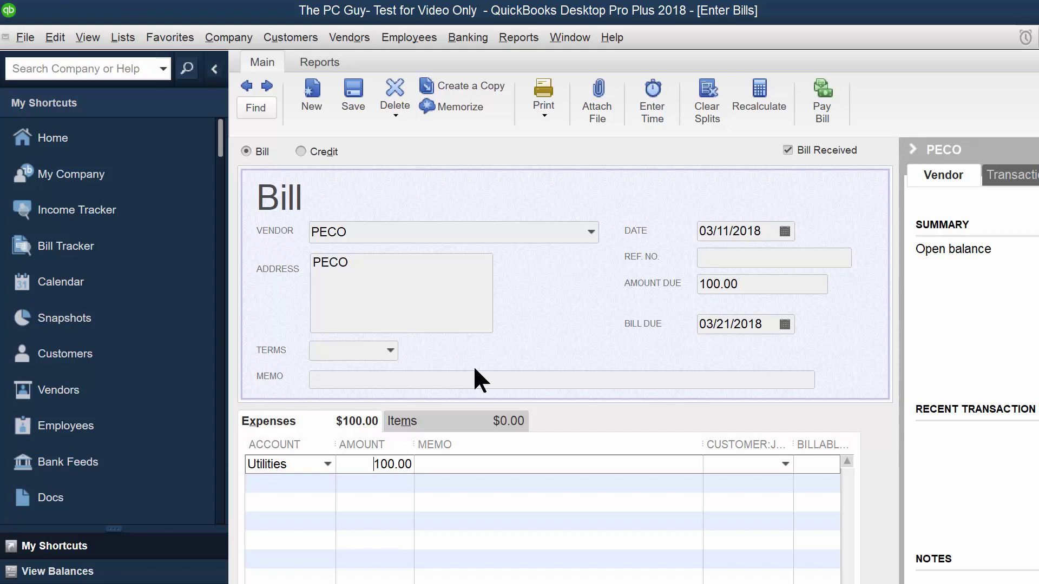
{"action": "key", "text": "Tab"}
{"action": "key", "text": "Tab"}
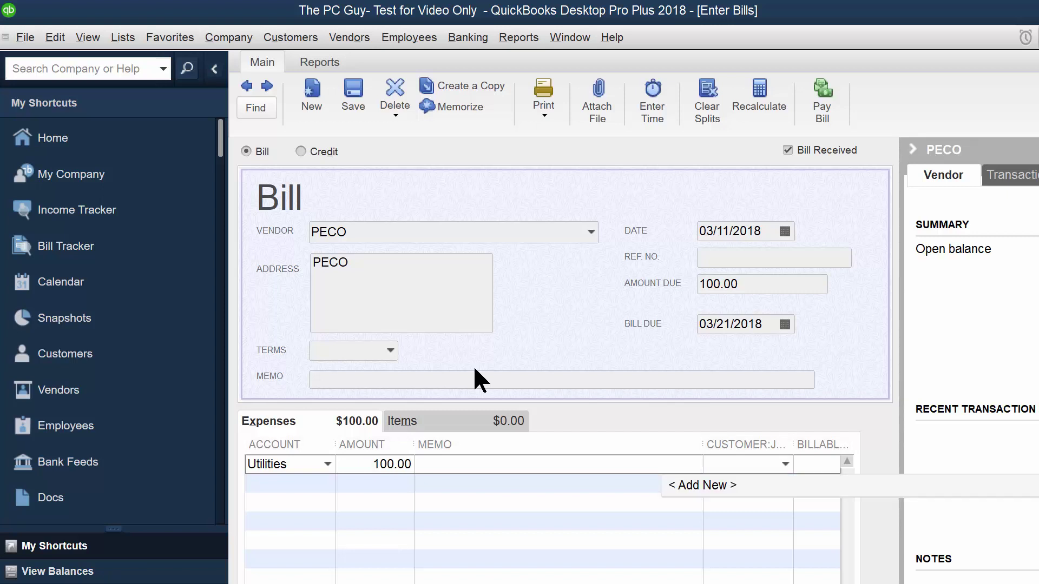
{"action": "key", "text": "Escape"}
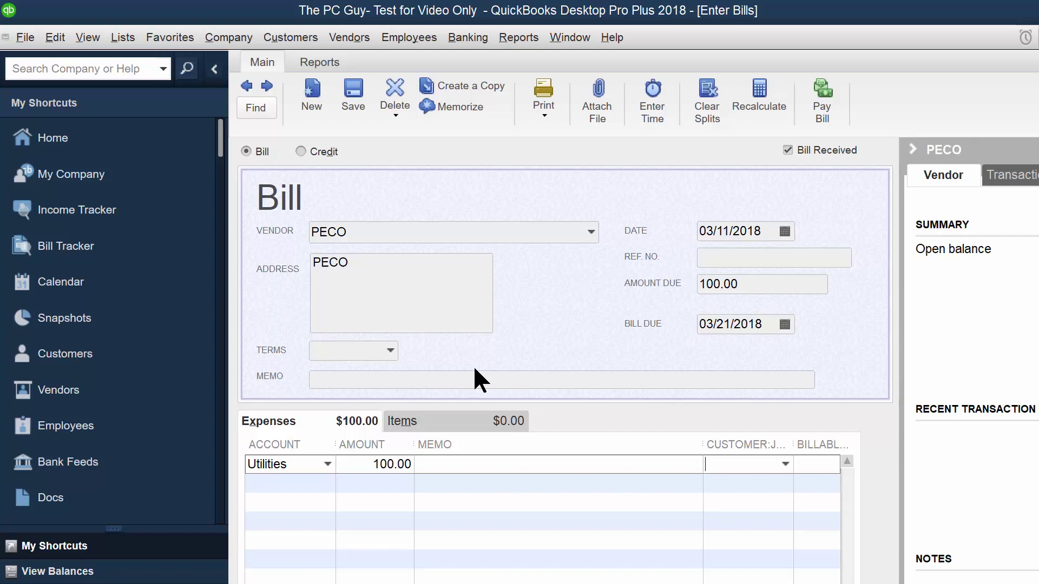
{"action": "key", "text": "alt+a"}
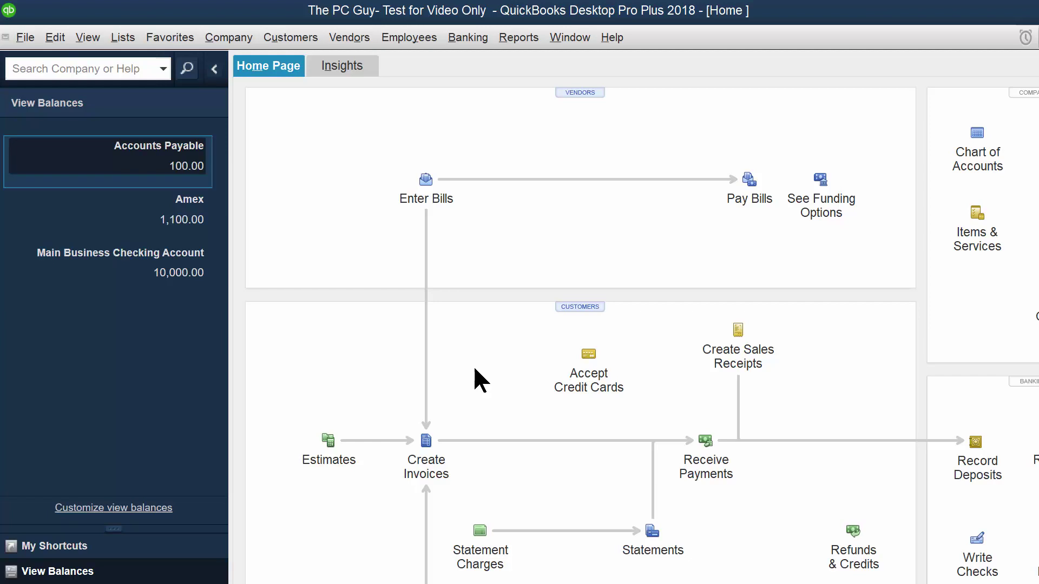
View the Accounts Payable register showing the 100.00 PECO Utilities bill, then close it.
{"action": "key", "text": "Return"}
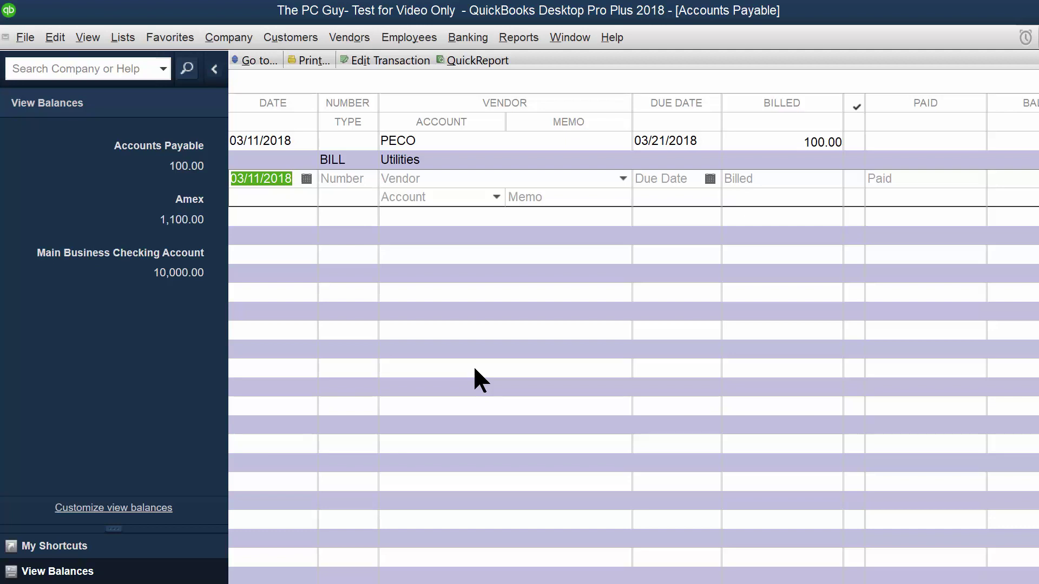
{"action": "key", "text": "Escape"}
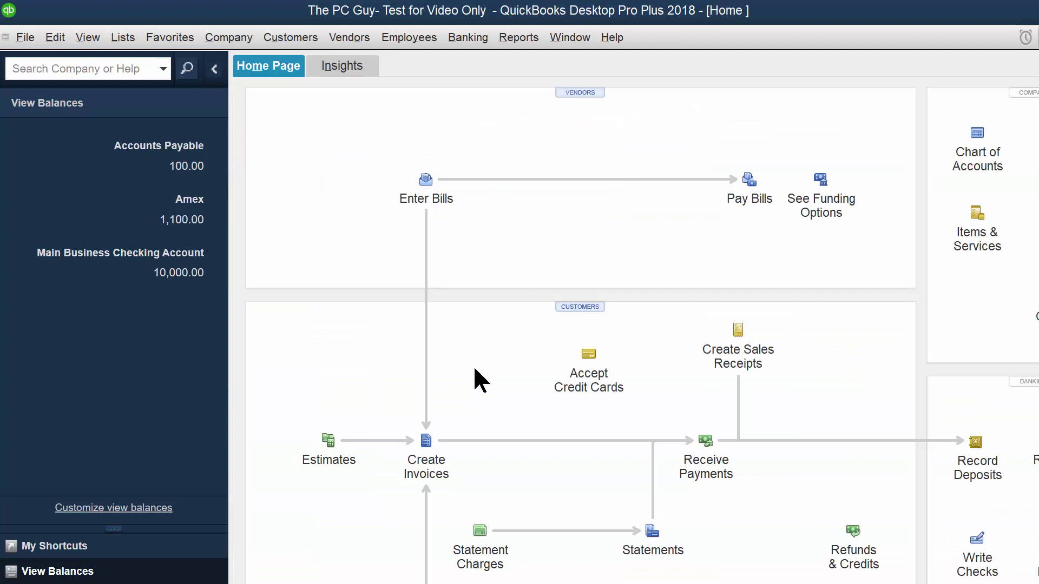
Start a new bill and quick-add Verizon as its vendor.
{"action": "left_click", "coordinate": [425, 179]}
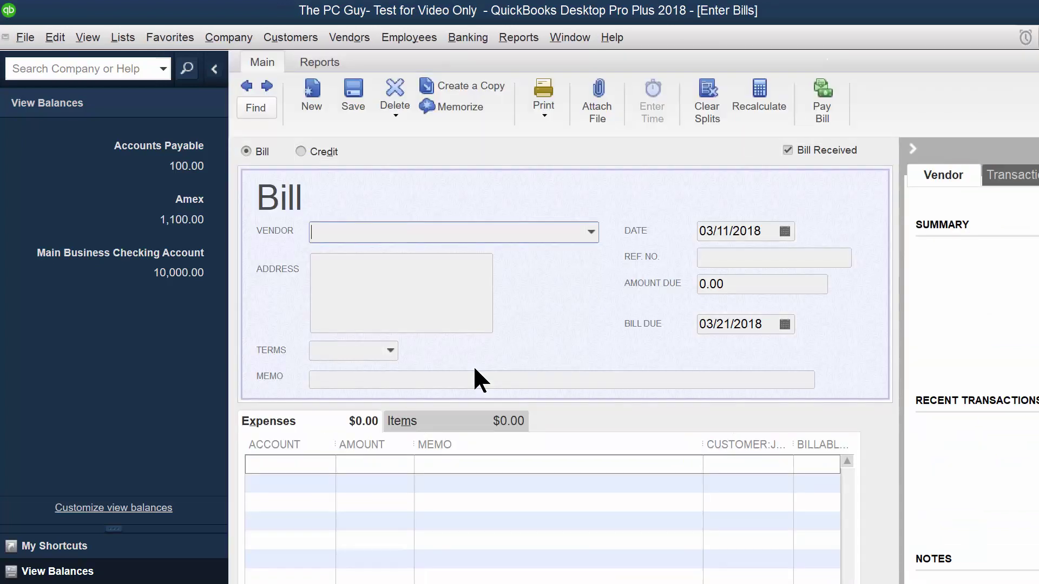
{"action": "type", "text": "Vero"}
{"action": "type", "text": "o"}
{"action": "key", "text": "BackSpace"}
{"action": "type", "text": "izon"}
{"action": "key", "text": "Tab"}
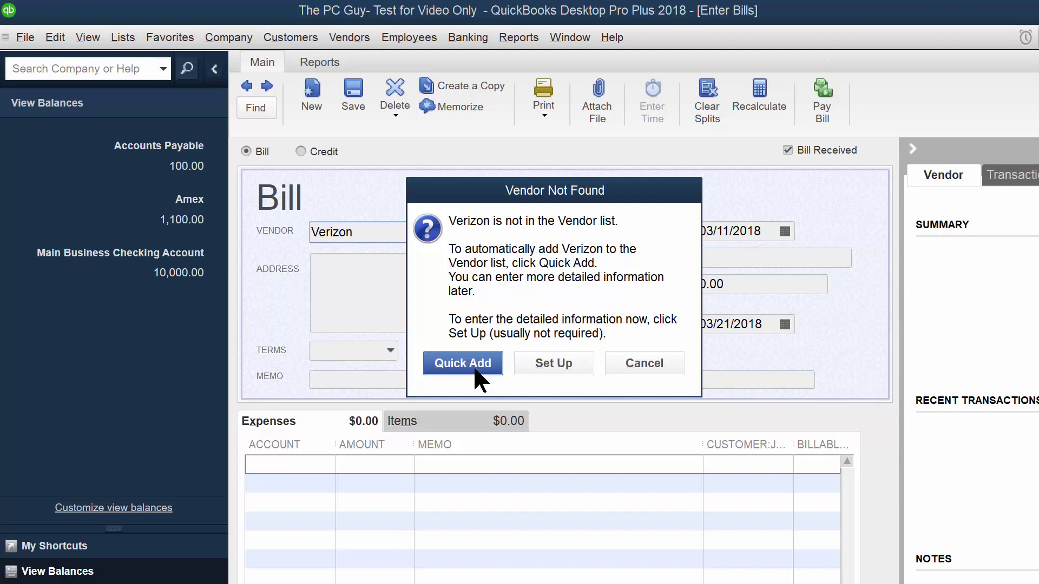
{"action": "left_click", "coordinate": [476, 370]}
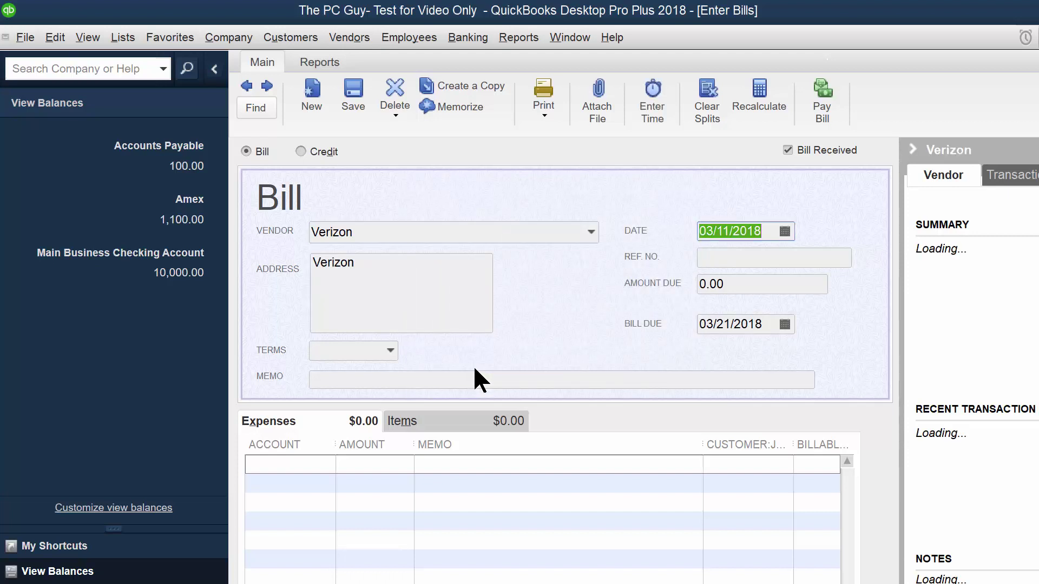
Enter 125.00 as the amount due and charge it to Utilities.
{"action": "key", "text": "Tab"}
{"action": "key", "text": "Tab"}
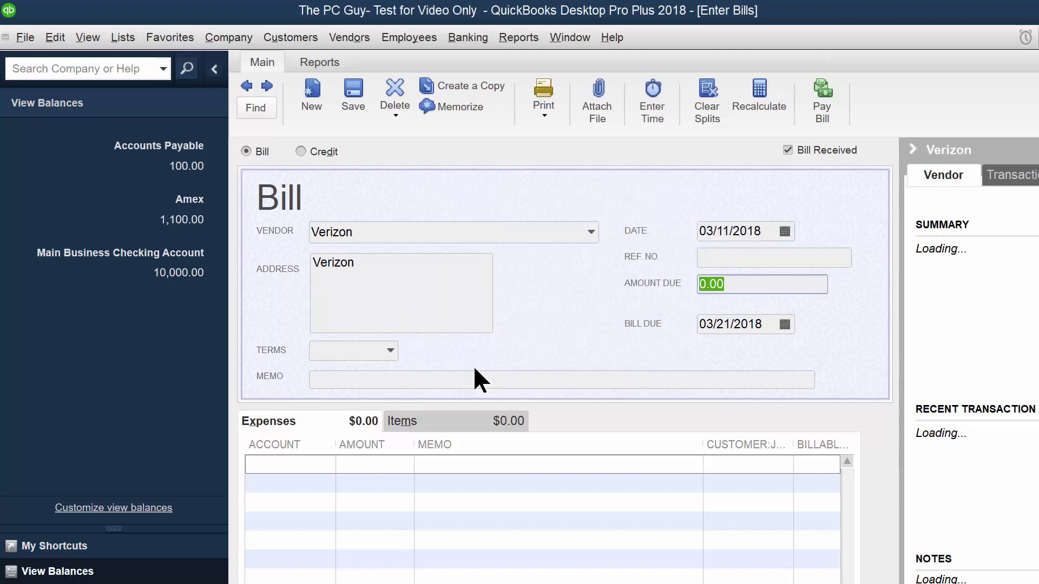
{"action": "type", "text": "125"}
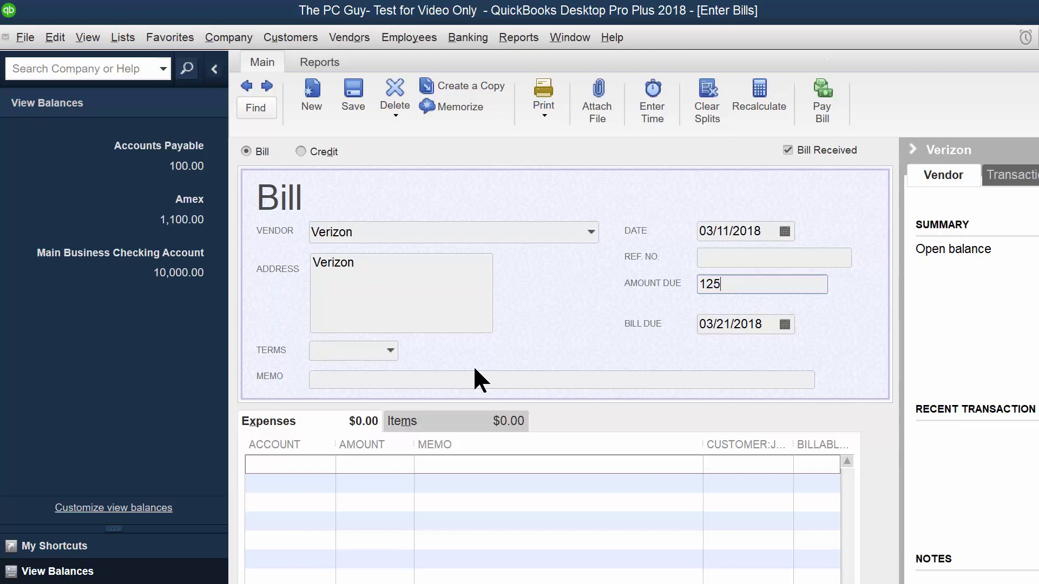
{"action": "key", "text": "Tab"}
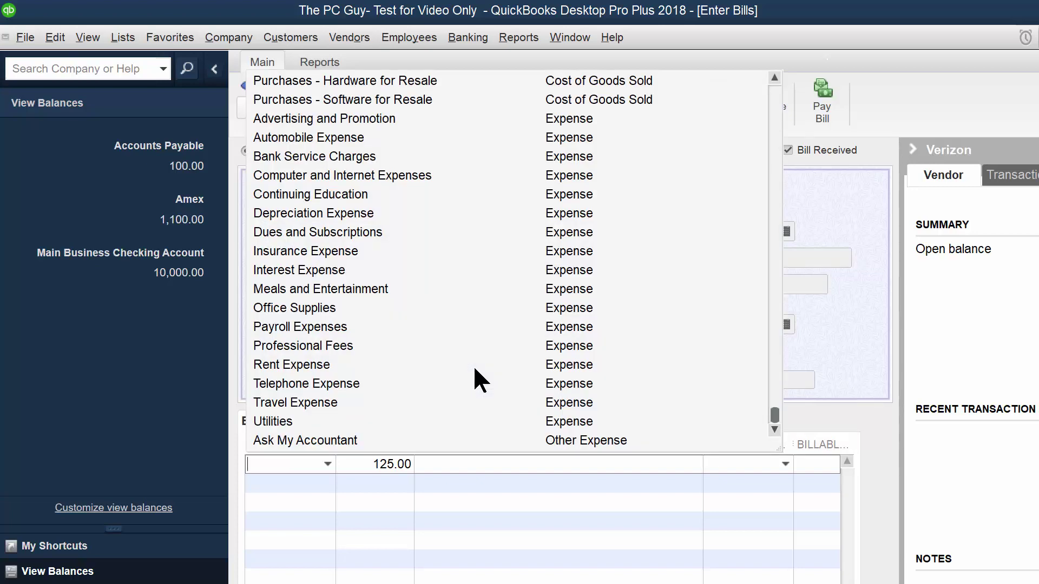
{"action": "type", "text": "Utilities"}
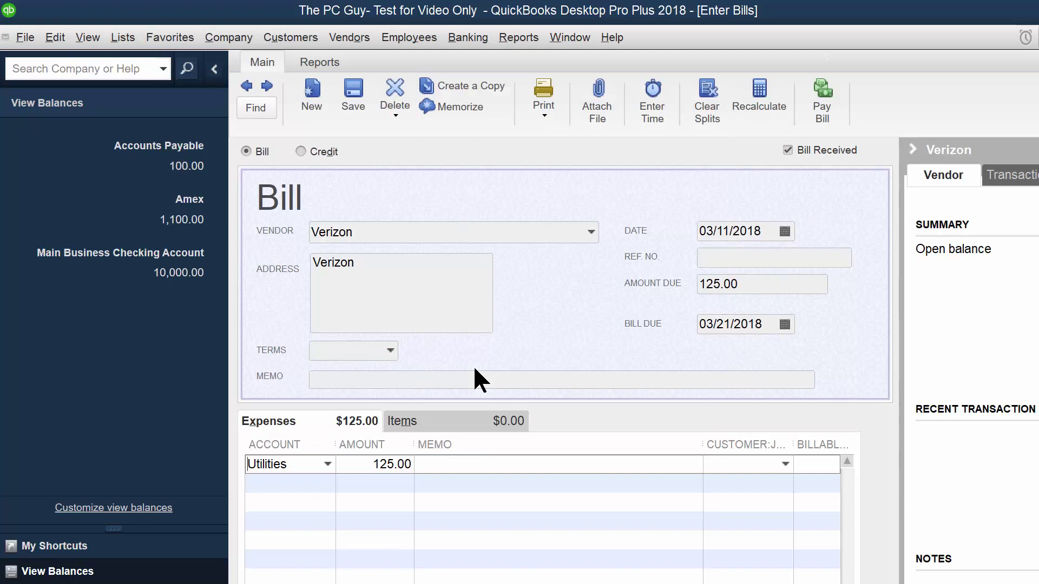
{"action": "key", "text": "alt+a"}
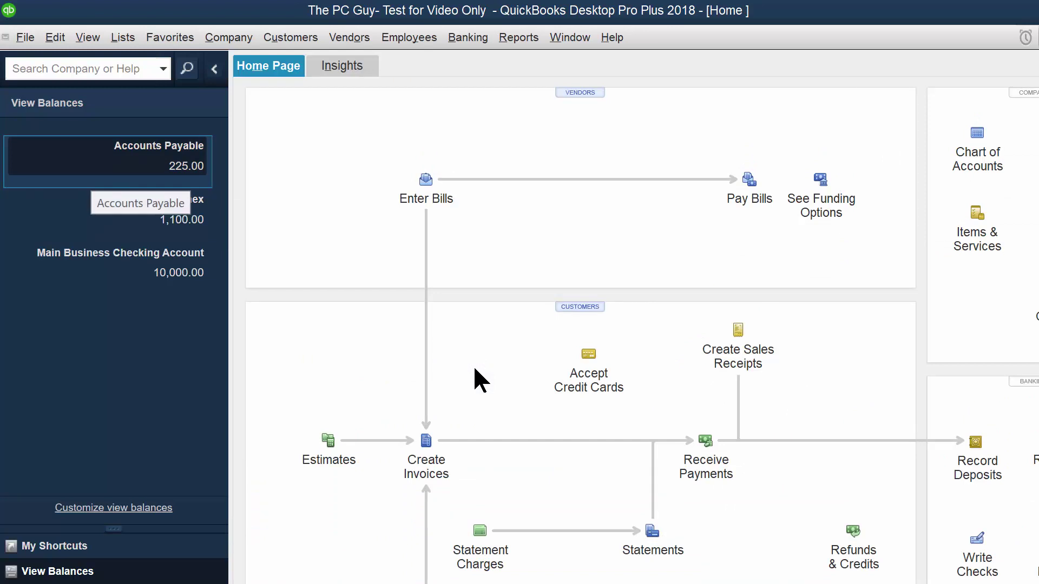
{"action": "key", "text": "Return"}
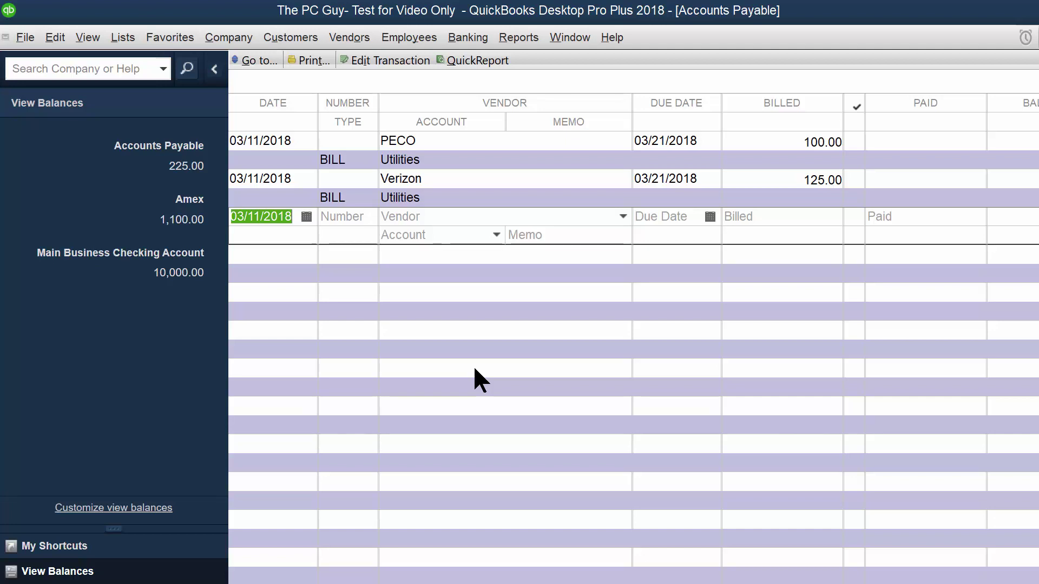
{"action": "key", "text": "Escape"}
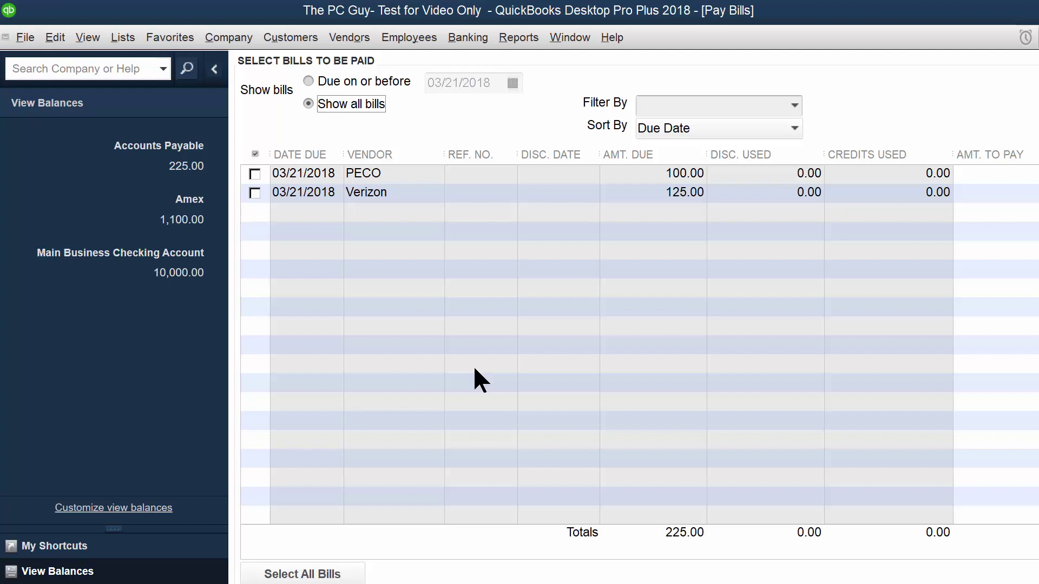
In Pay Bills, show all bills and leave only the Verizon 125.00 bill marked, unmarking PECO.
{"action": "left_click", "coordinate": [480, 380]}
{"action": "key", "text": "space"}
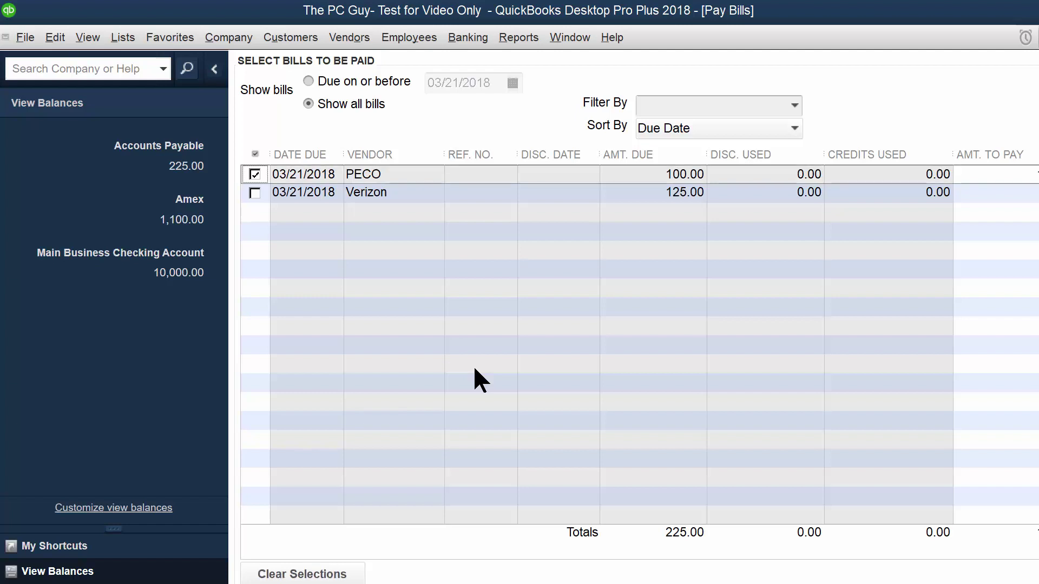
{"action": "key", "text": "Down"}
{"action": "key", "text": "space"}
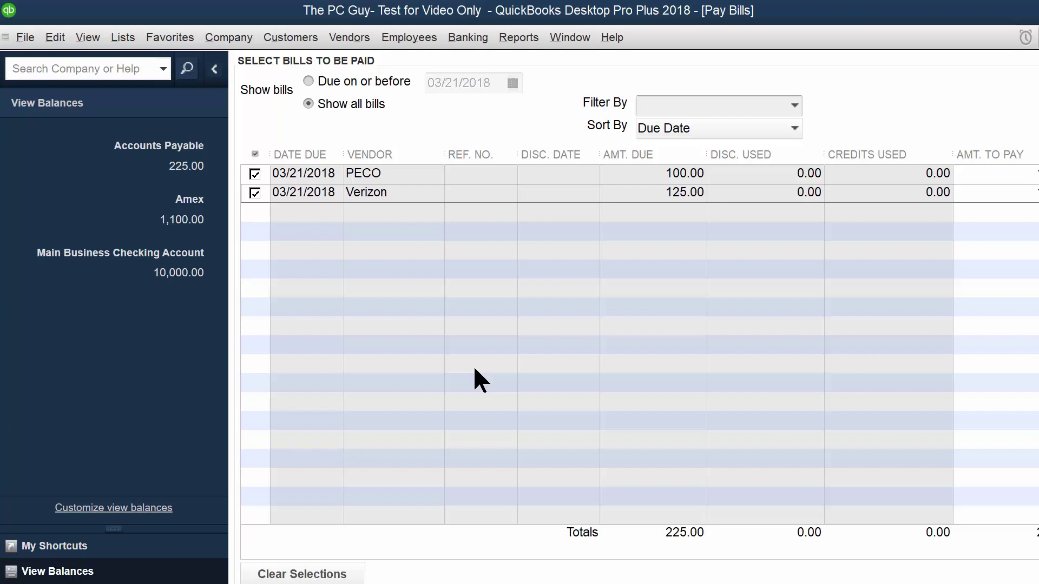
{"action": "key", "text": "space"}
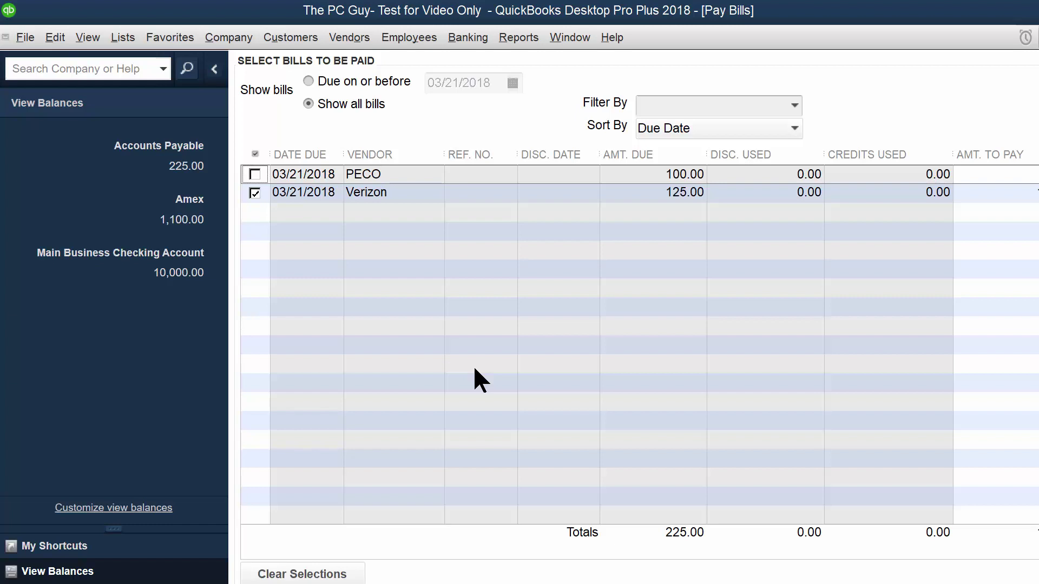
Pay the Verizon bill by check from Main Business Checking Account and close the Payment Summary.
{"action": "key", "text": "Return"}
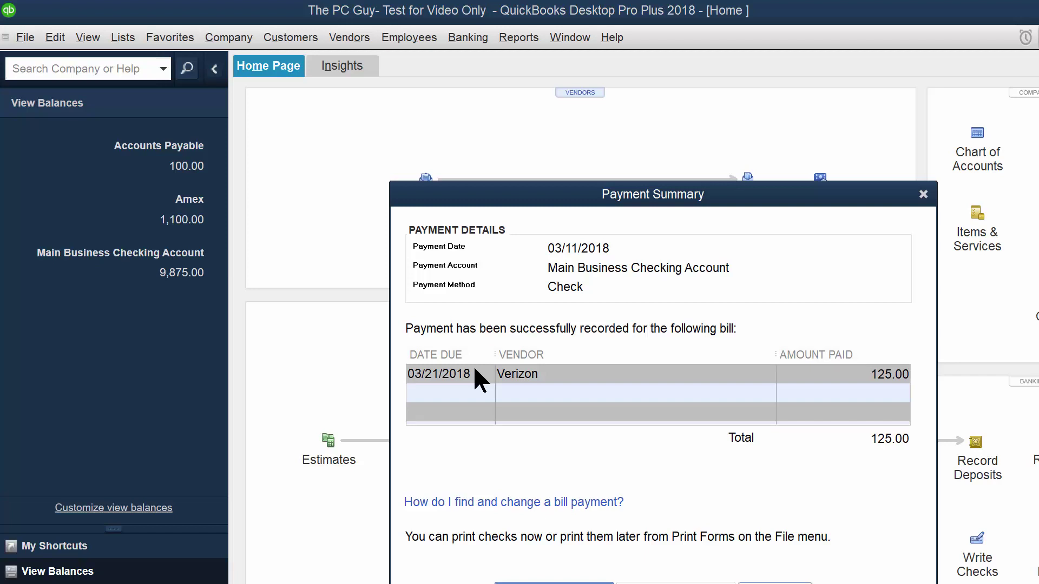
{"action": "key", "text": "Escape"}
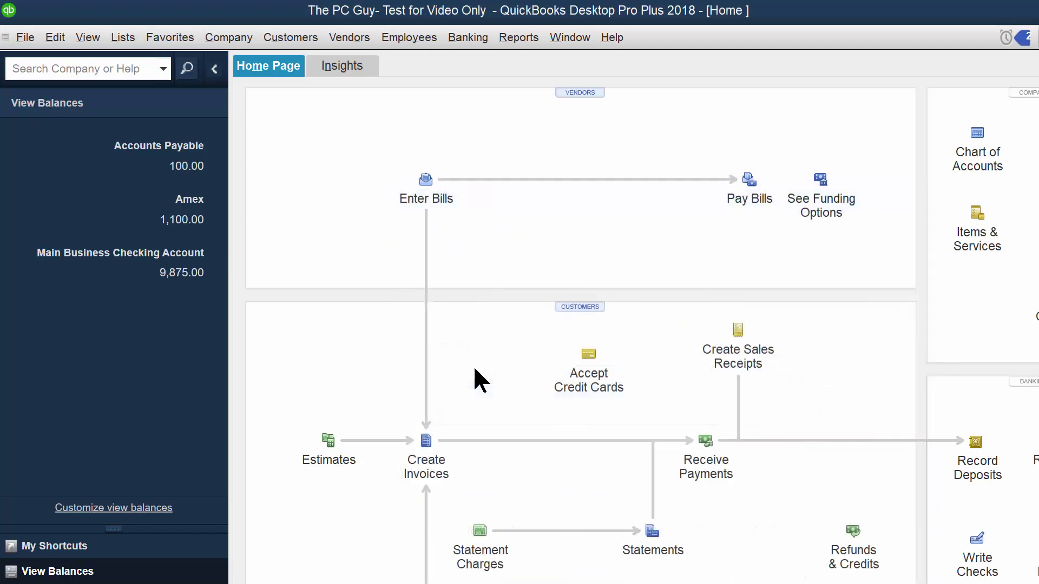